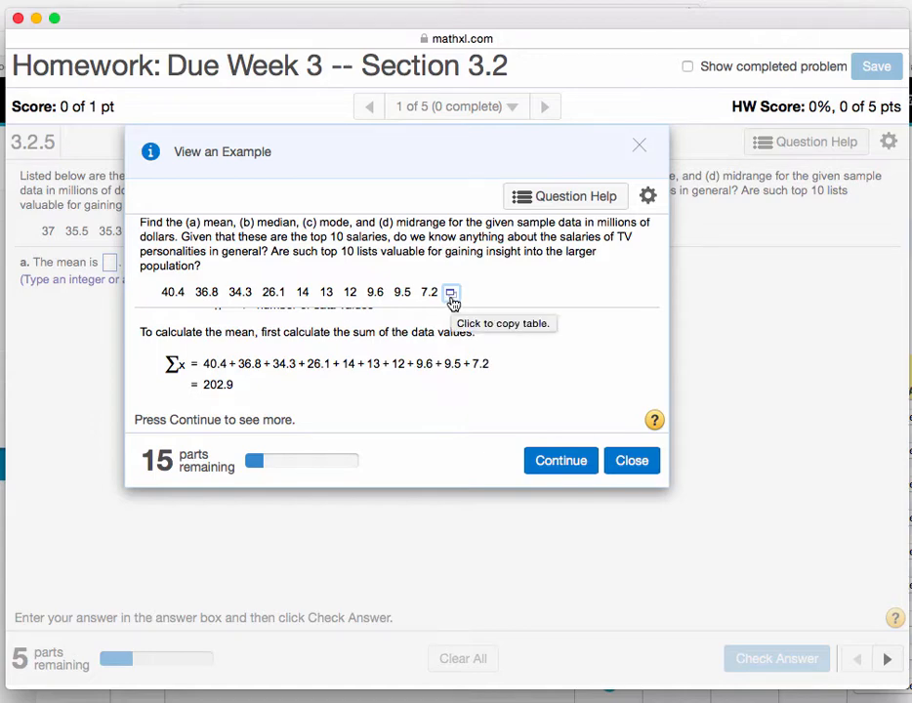
# Open the example problem's salary data table in StatCrunch, allowing the popup window.
pyautogui.click(452, 301)
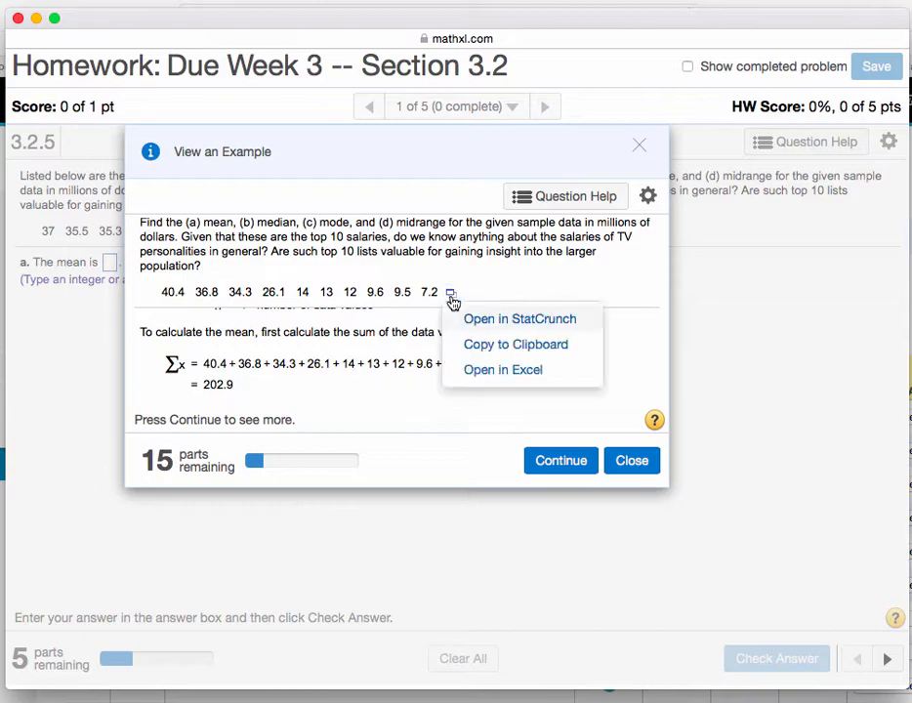
pyautogui.click(520, 322)
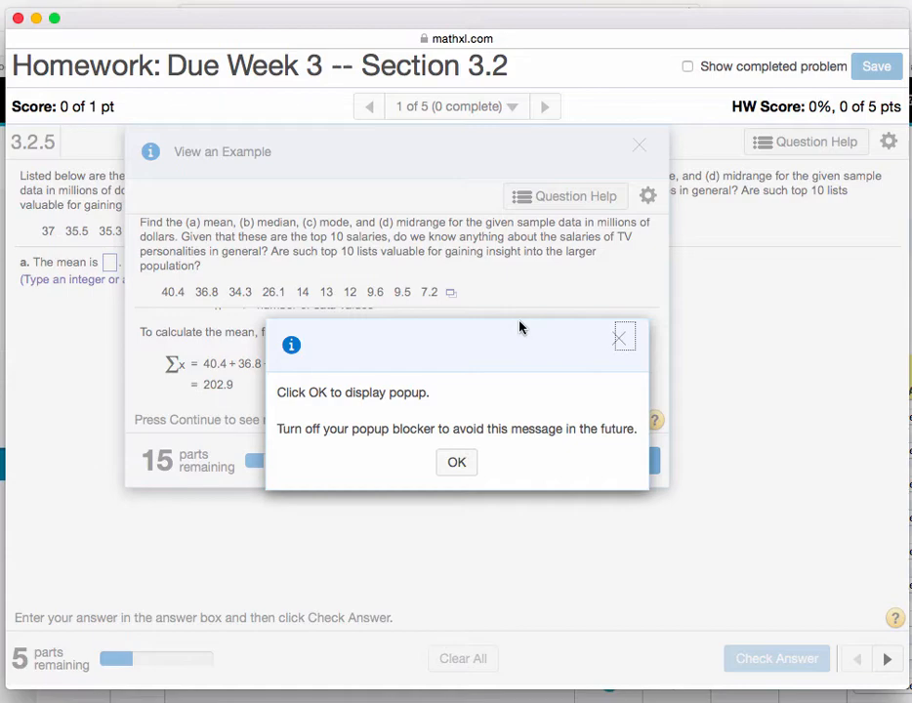
pyautogui.click(459, 467)
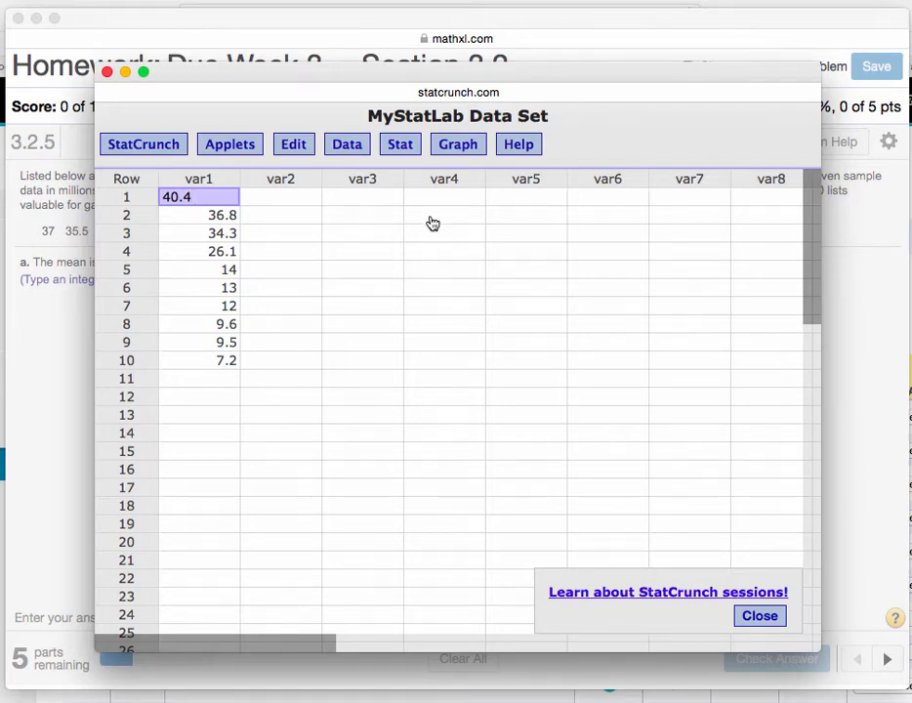
# Compute column summary statistics for var1 with the default set of statistics, then close the results window.
pyautogui.click(400, 145)
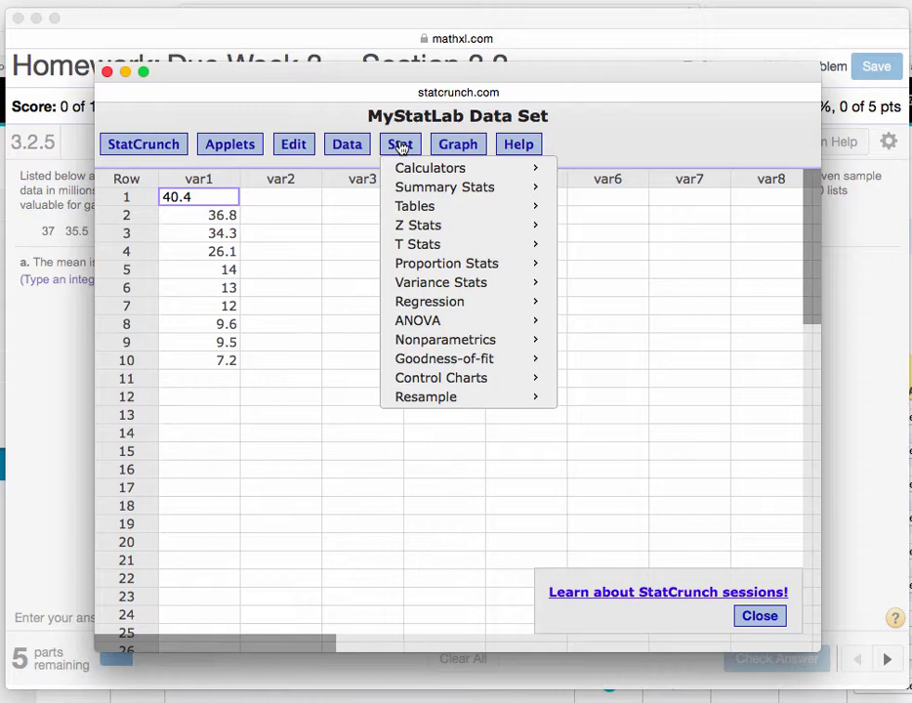
pyautogui.moveTo(418, 191)
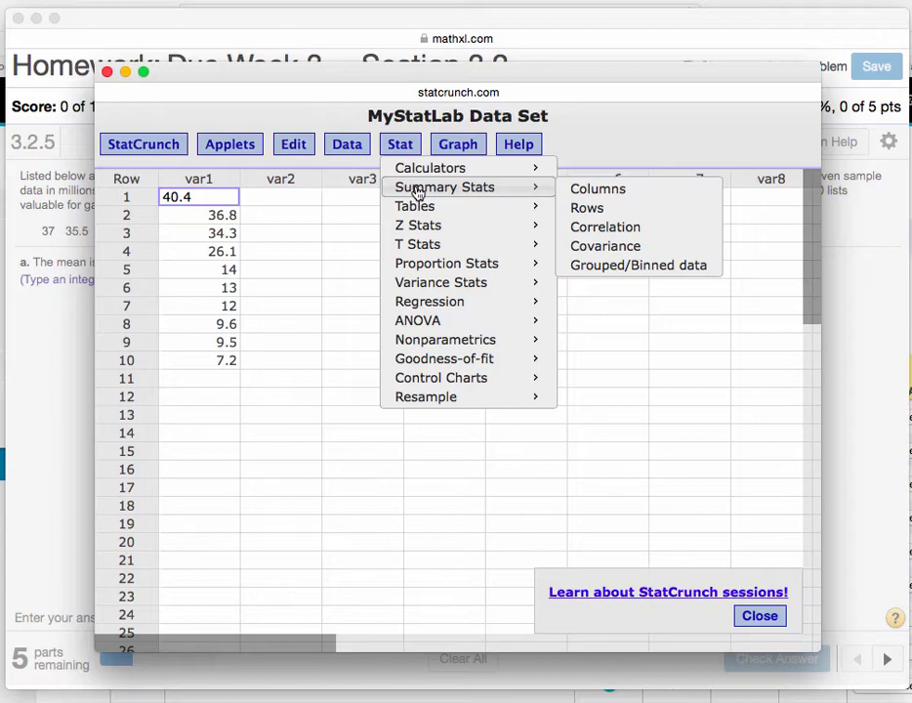
pyautogui.click(622, 193)
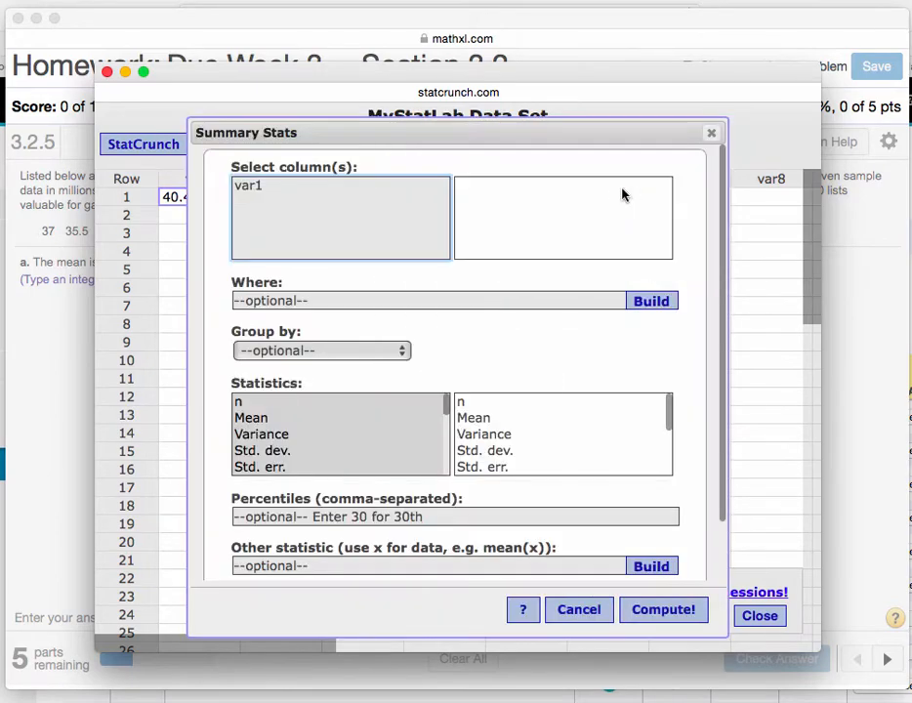
pyautogui.click(255, 190)
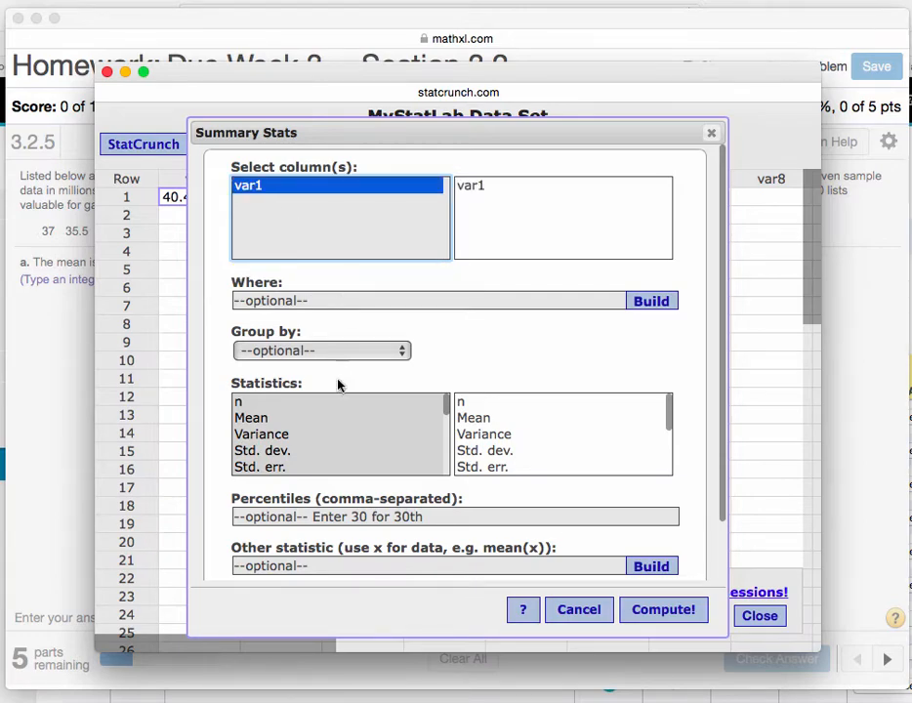
pyautogui.scroll(-5, 338, 433)
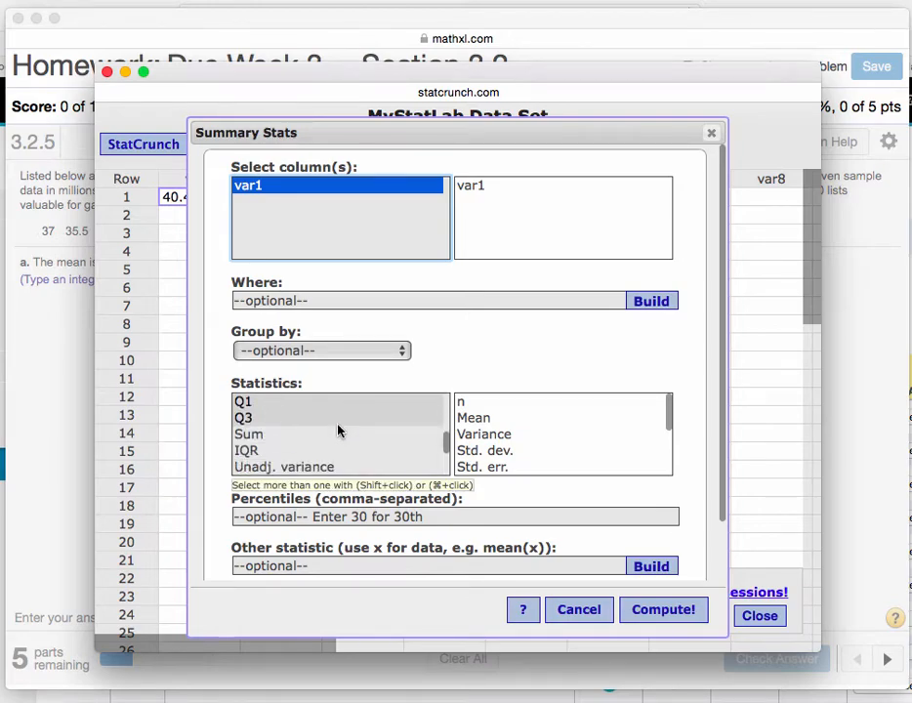
pyautogui.scroll(-5, 338, 430)
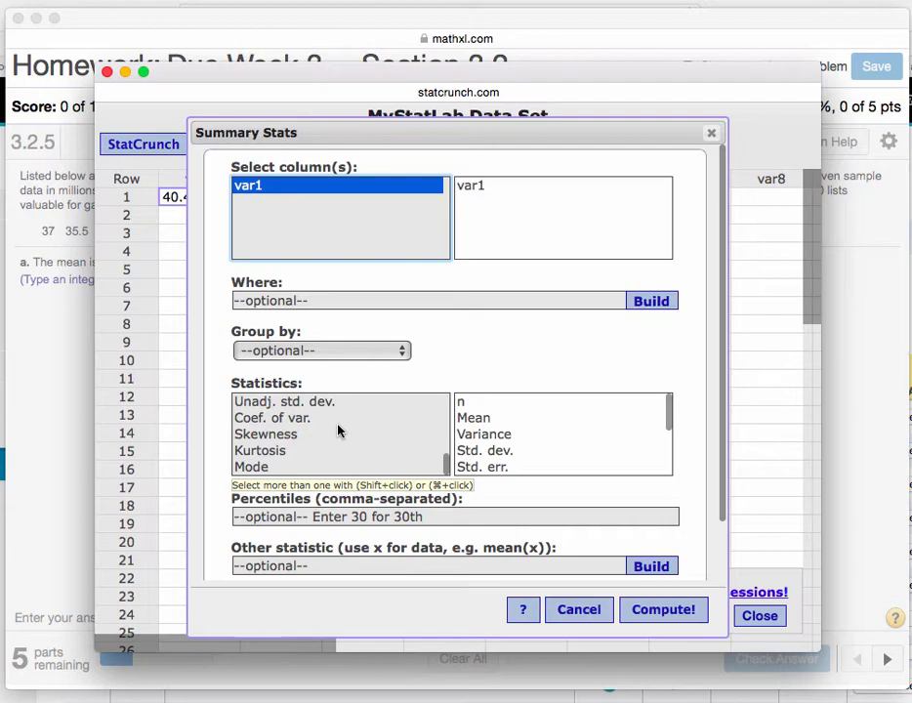
pyautogui.scroll(5, 338, 430)
pyautogui.scroll(2, 338, 431)
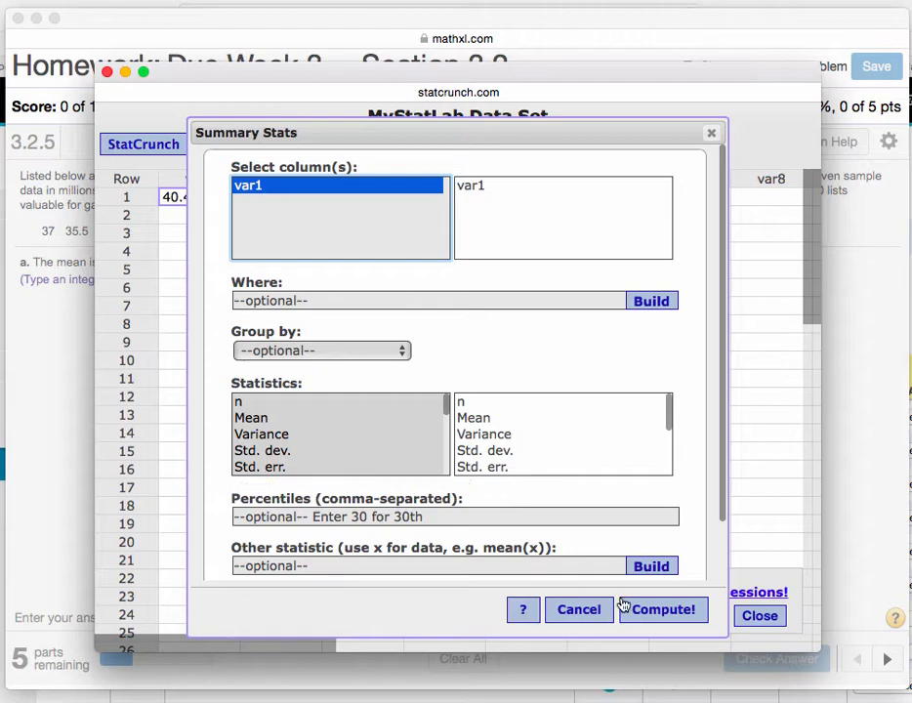
pyautogui.click(650, 612)
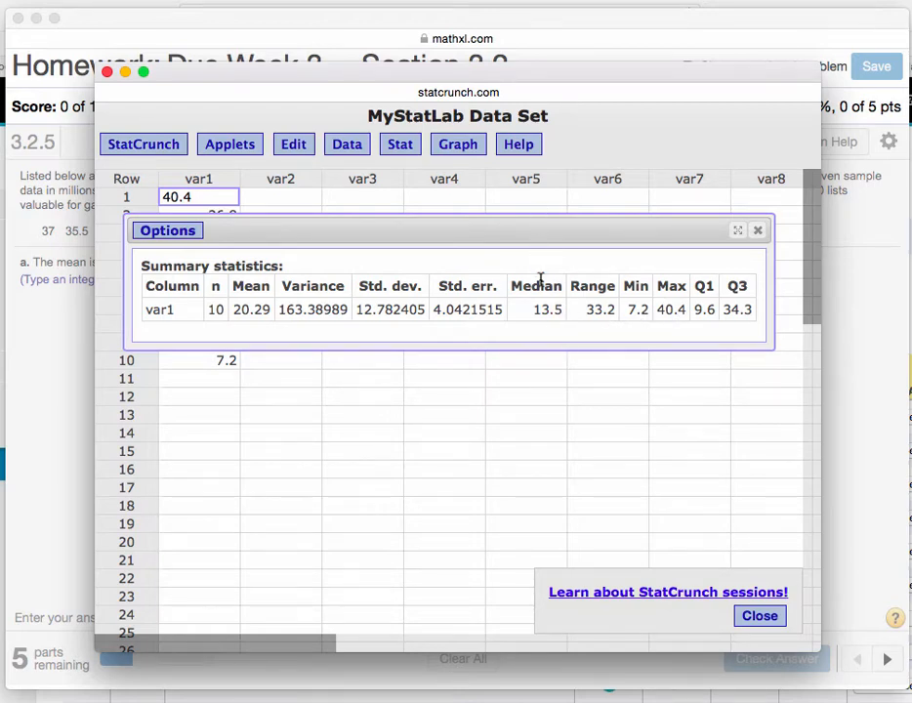
pyautogui.click(757, 231)
# Start a new Summary Stats calculation for columns.
pyautogui.click(405, 146)
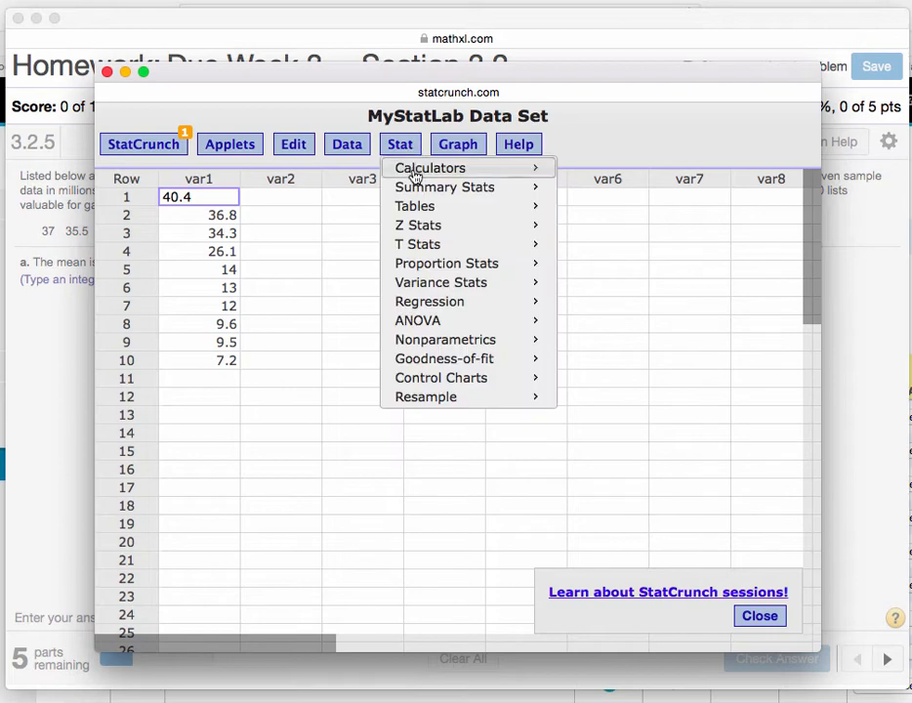
pyautogui.moveTo(420, 188)
pyautogui.click(579, 196)
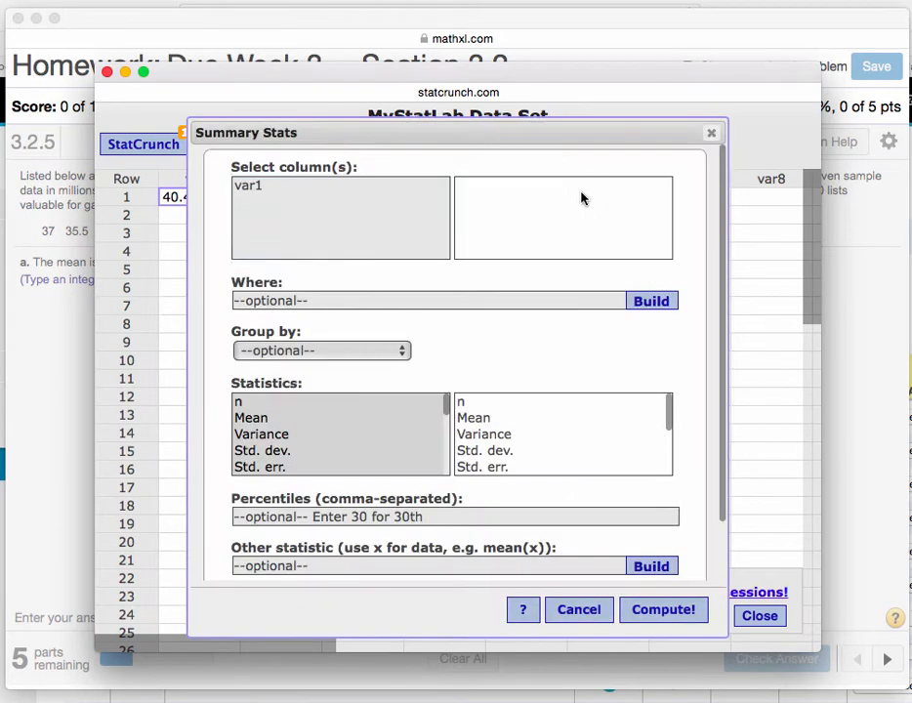
pyautogui.scroll(-3, 389, 428)
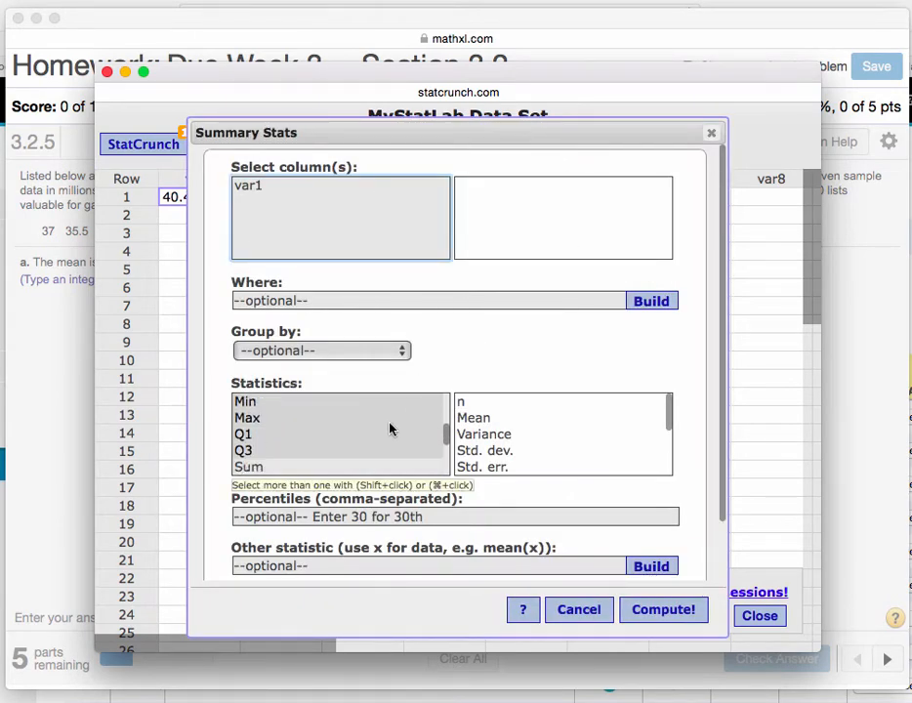
pyautogui.scroll(-3, 390, 427)
pyautogui.scroll(2, 430, 440)
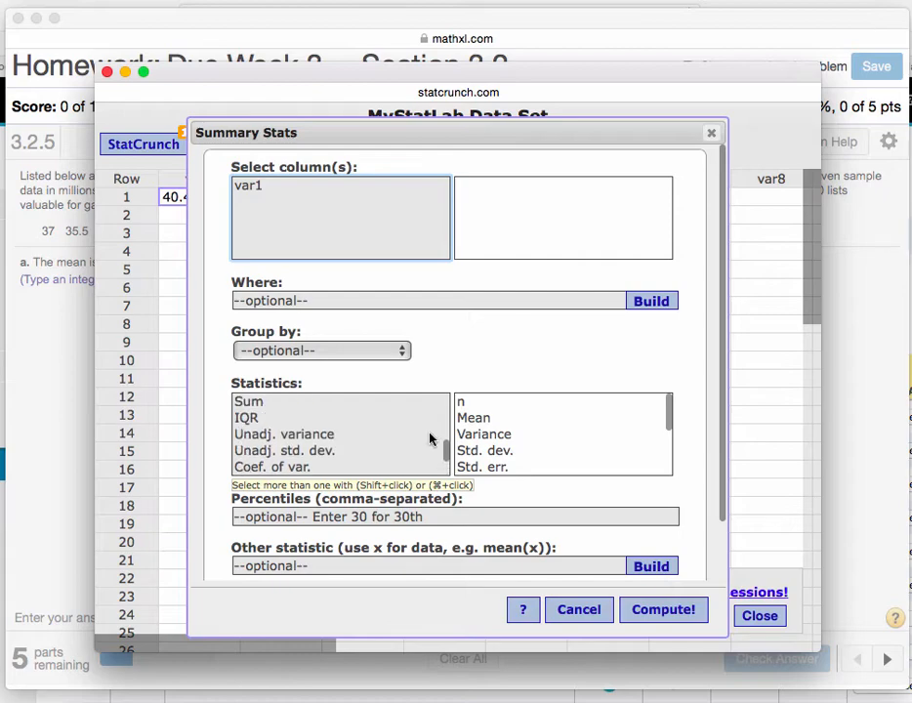
pyautogui.scroll(-2, 400, 442)
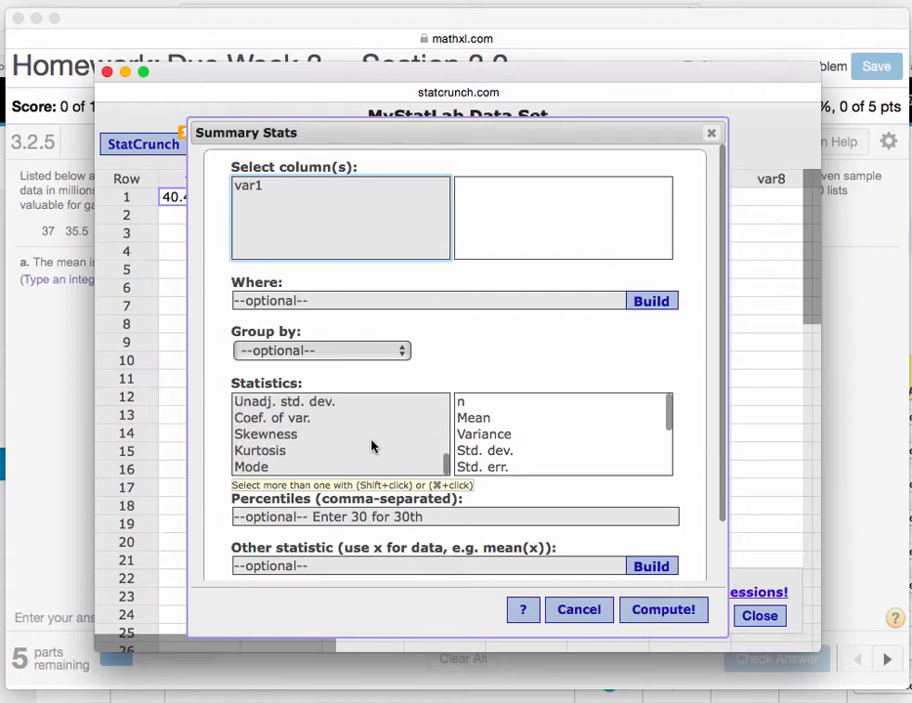
pyautogui.click(289, 469)
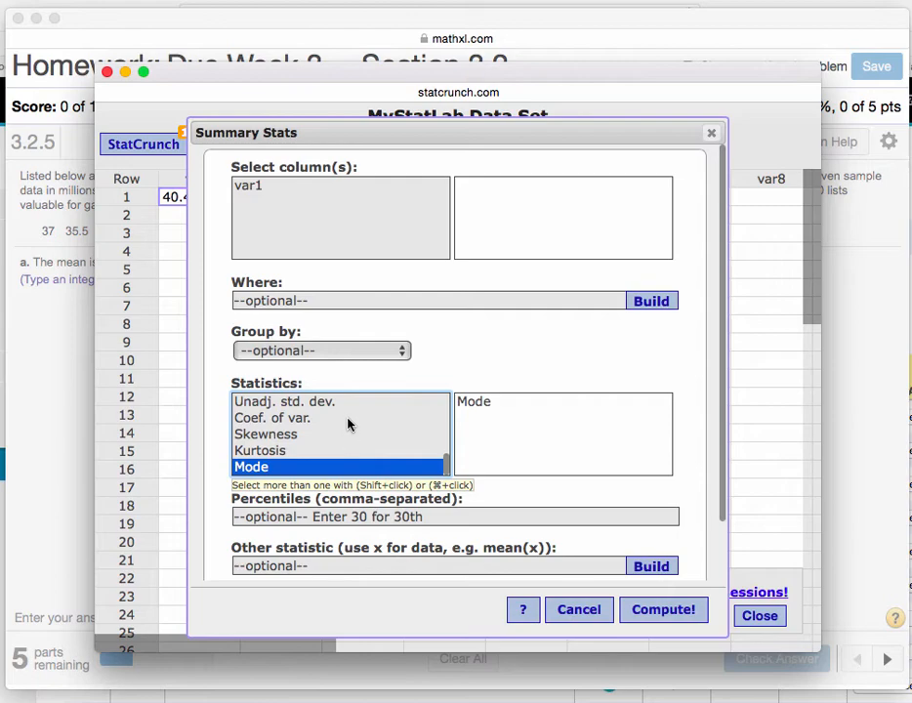
pyautogui.scroll(1, 352, 423)
pyautogui.scroll(3, 352, 423)
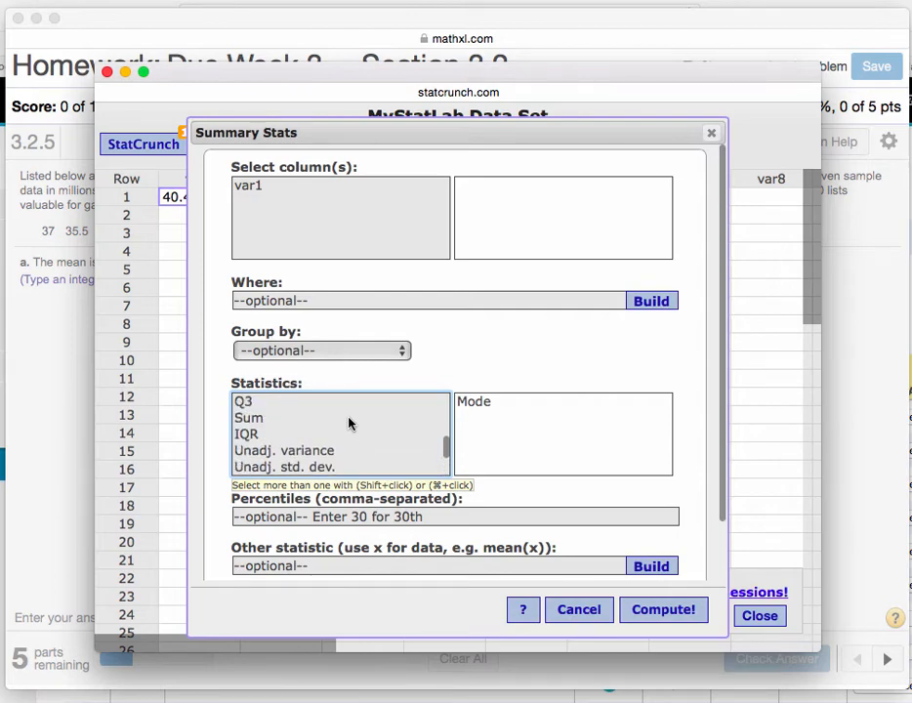
pyautogui.scroll(1, 274, 436)
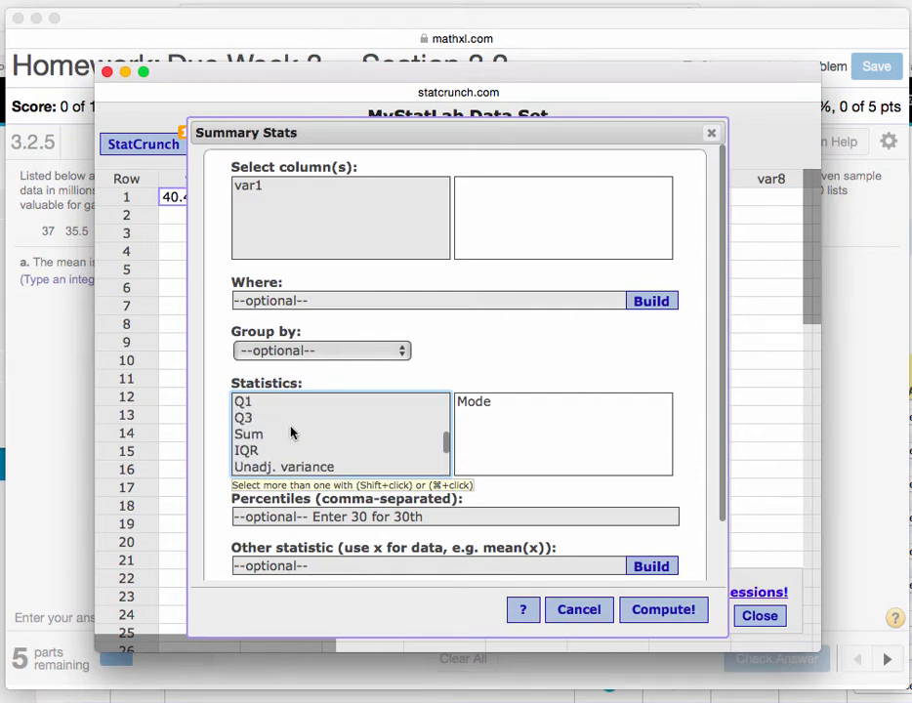
pyautogui.keyDown('shift'); pyautogui.click(293, 418); pyautogui.keyUp('shift')
pyautogui.scroll(5, 291, 417)
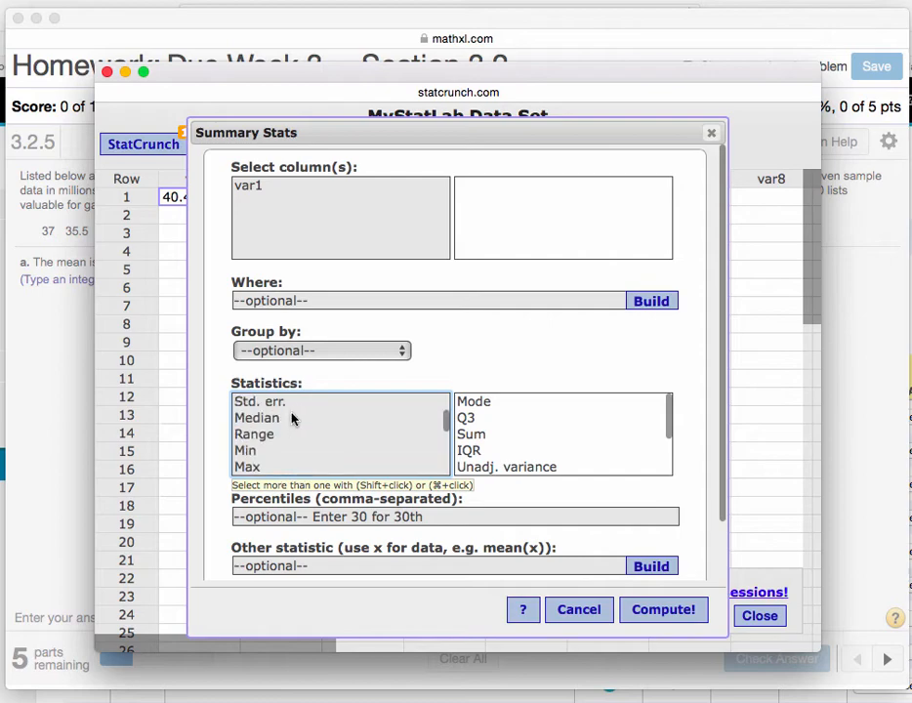
# Select every statistic in the Summary Stats setup, from n through Mode.
pyautogui.click(288, 403)
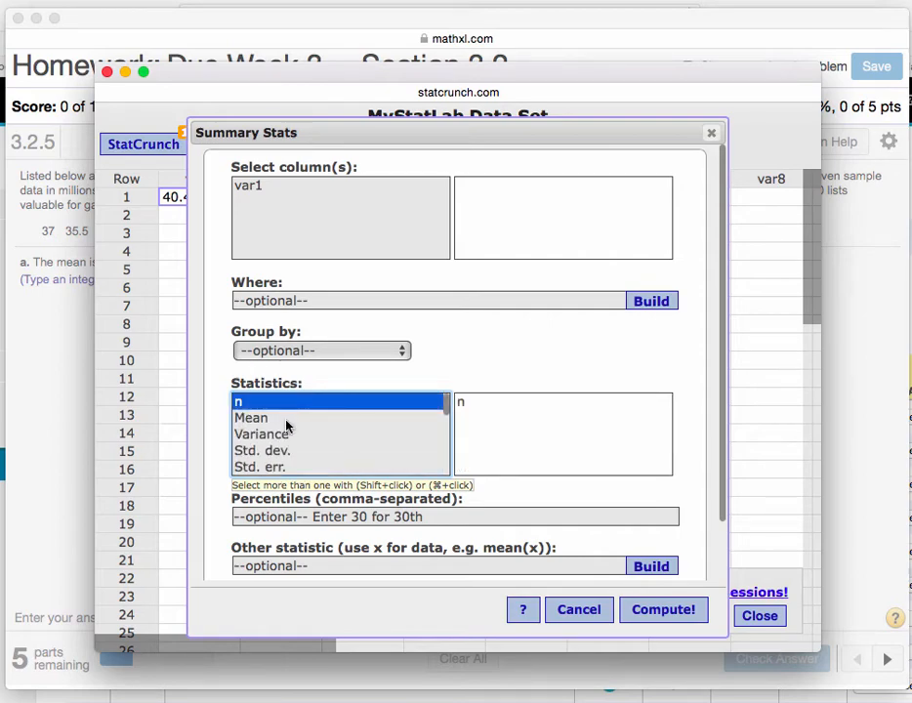
pyautogui.keyDown('shift'); pyautogui.click(288, 422); pyautogui.keyUp('shift')
pyautogui.keyDown('shift'); pyautogui.click(289, 436); pyautogui.keyUp('shift')
pyautogui.keyDown('shift'); pyautogui.click(294, 450); pyautogui.keyUp('shift')
pyautogui.scroll(-2, 295, 449)
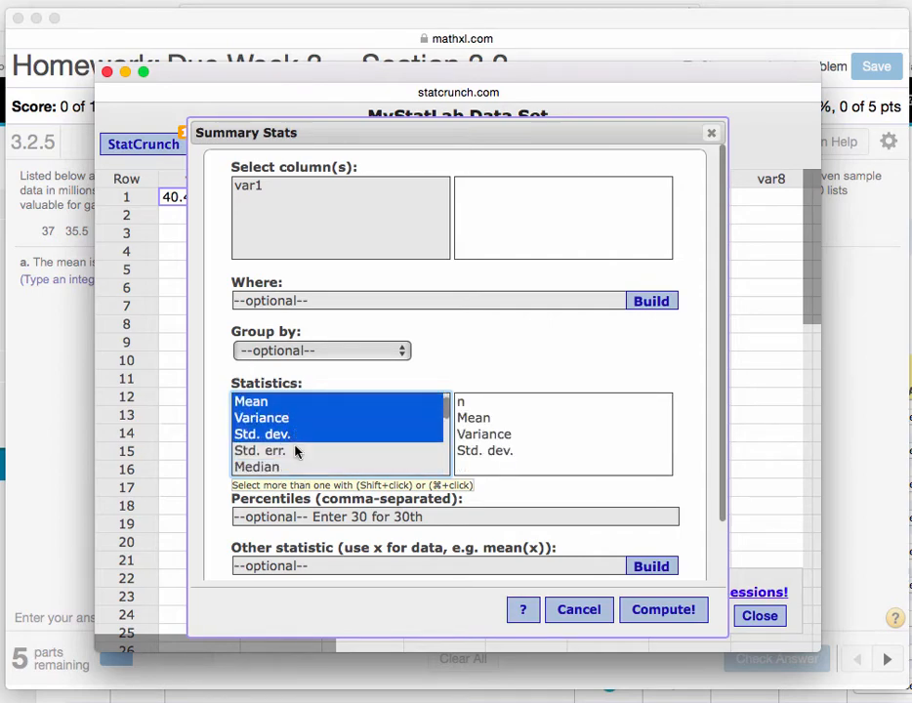
pyautogui.keyDown('shift'); pyautogui.click(278, 452); pyautogui.keyUp('shift')
pyautogui.scroll(-1, 273, 452)
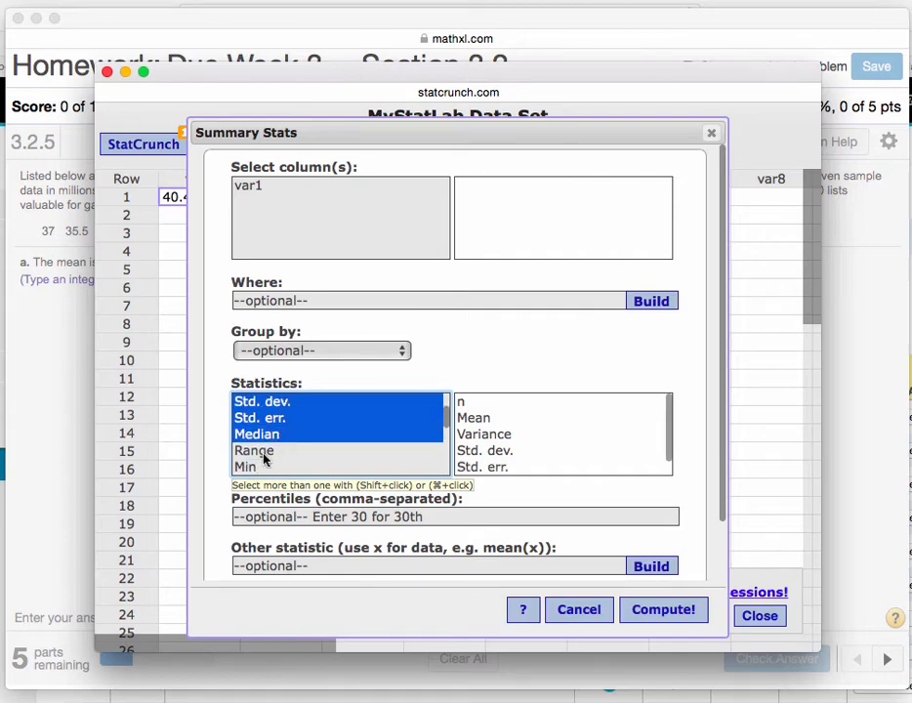
pyautogui.keyDown('shift'); pyautogui.click(262, 453); pyautogui.keyUp('shift')
pyautogui.keyDown('shift'); pyautogui.click(260, 469); pyautogui.keyUp('shift')
pyautogui.scroll(-9, 261, 469)
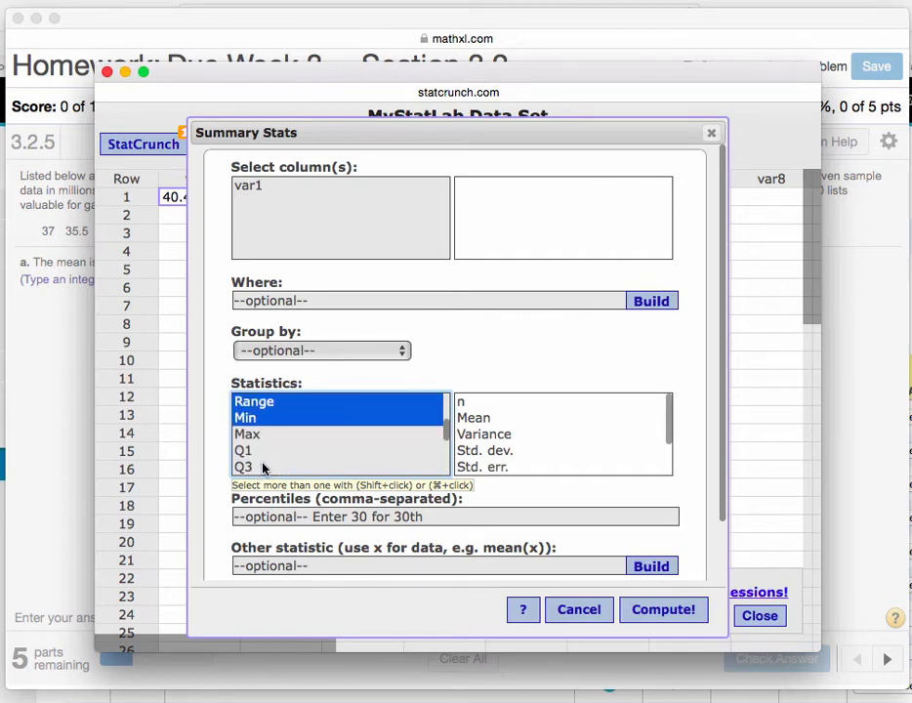
pyautogui.scroll(-2, 264, 468)
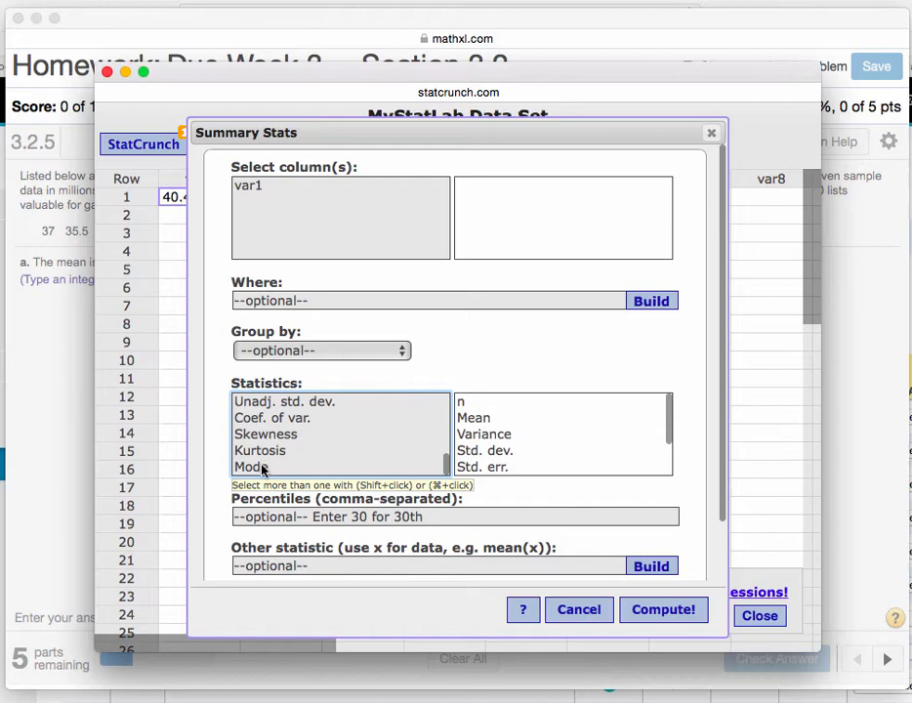
pyautogui.keyDown('shift'); pyautogui.click(256, 466); pyautogui.keyUp('shift')
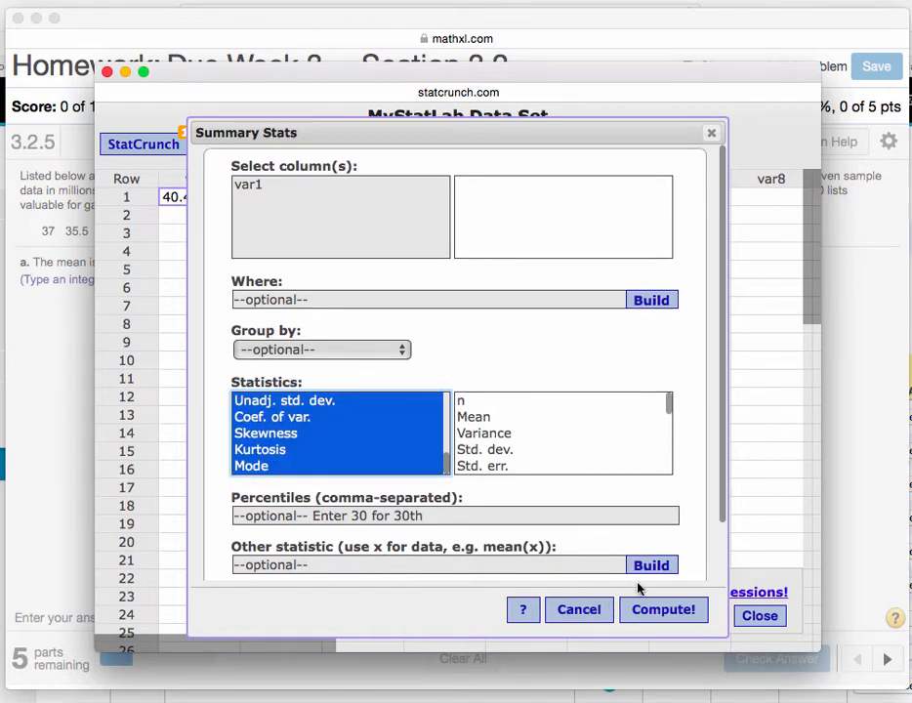
pyautogui.scroll(-10, 498, 454)
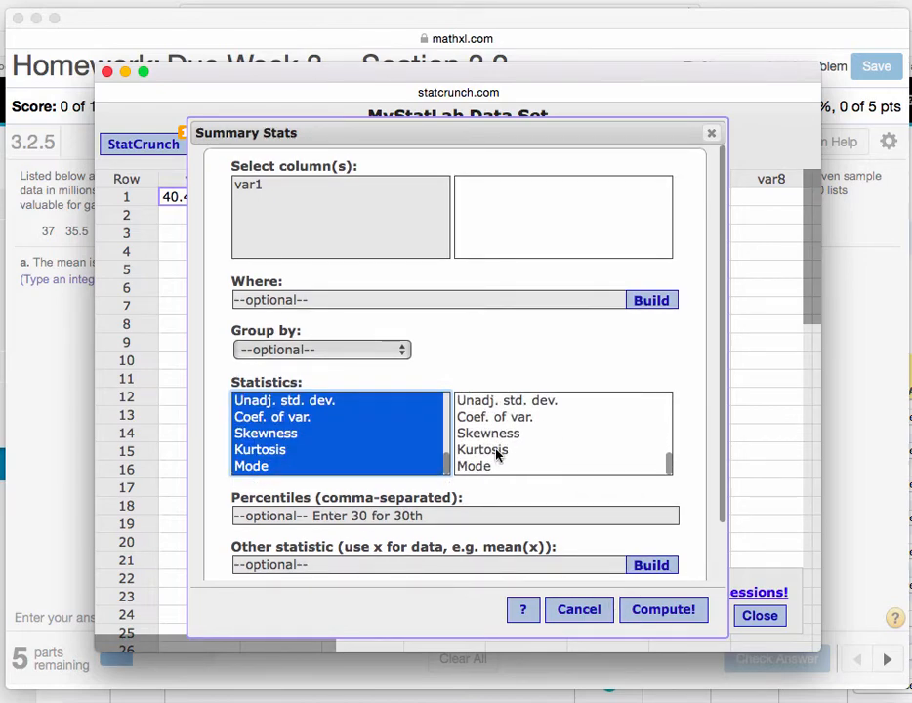
# Choose var1 as the column and compute its summary statistics.
pyautogui.click(662, 615)
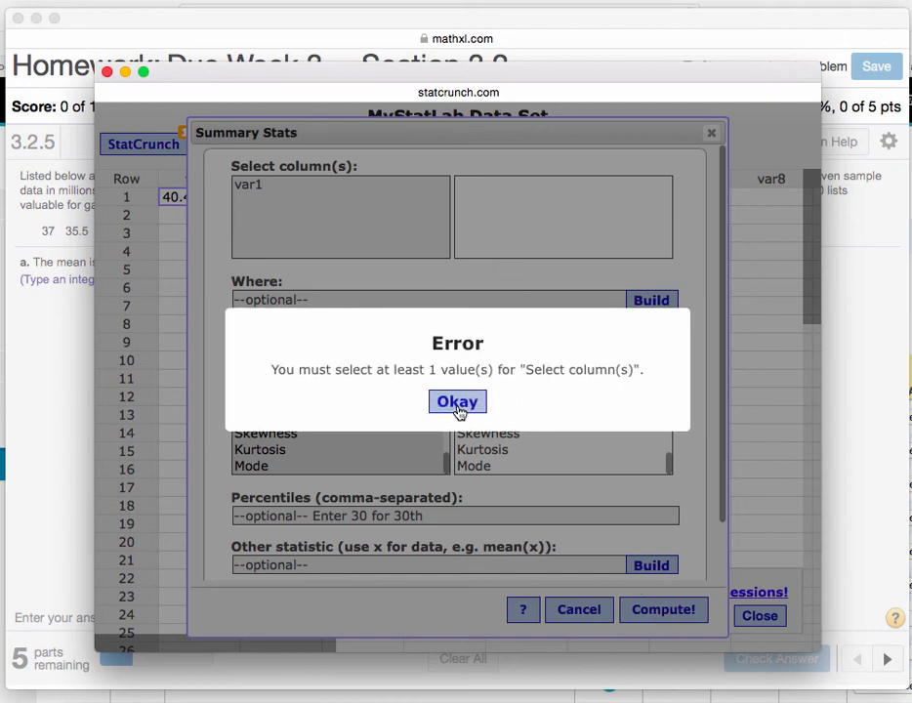
pyautogui.click(458, 401)
pyautogui.click(369, 186)
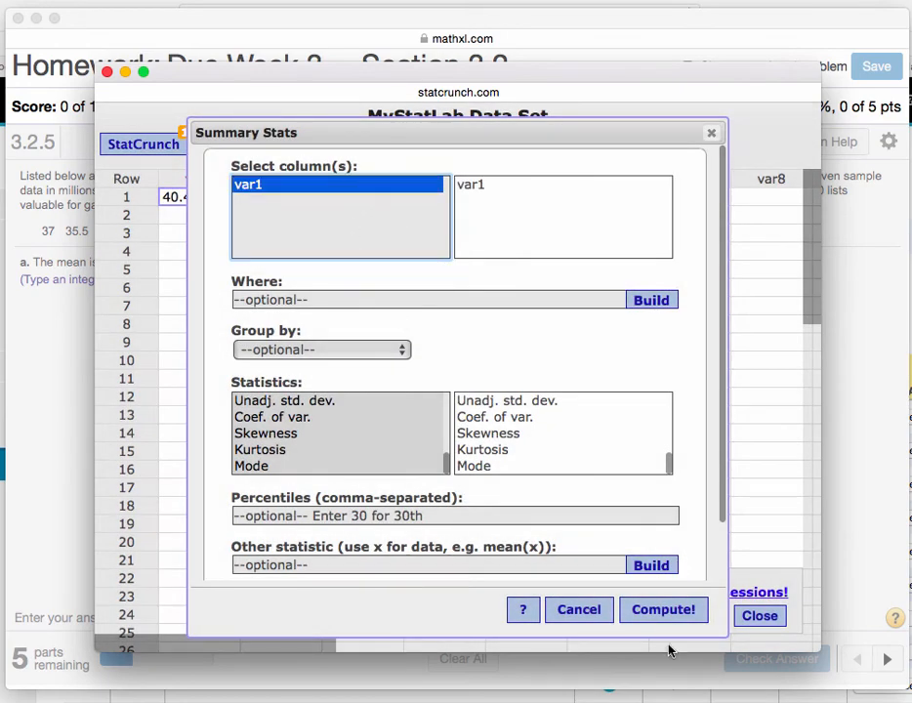
pyautogui.click(668, 672)
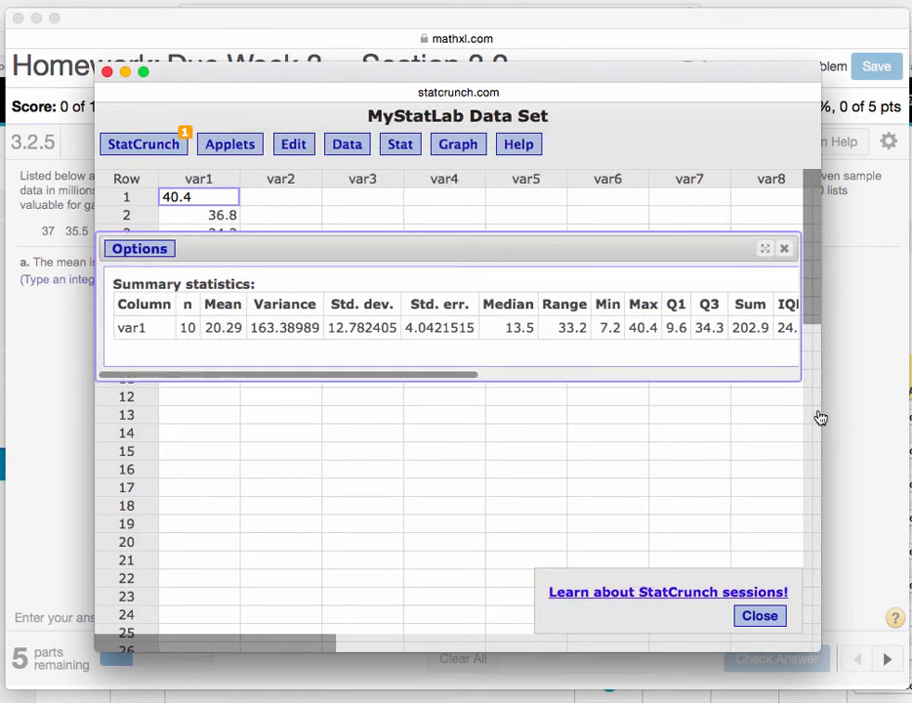
# Enlarge the summary statistics results window and examine all statistics across the table, including the Mode.
pyautogui.moveTo(799, 377); pyautogui.dragTo(855, 539)
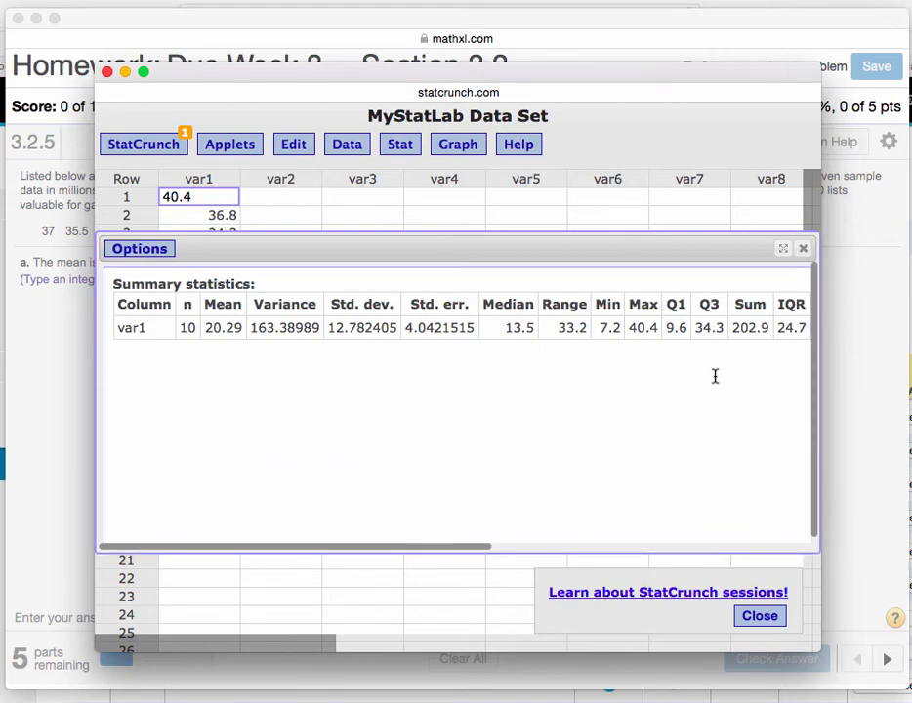
pyautogui.moveTo(729, 364)
pyautogui.mouseDown()
pyautogui.moveTo(840, 362)
pyautogui.moveTo(725, 358)
pyautogui.mouseUp()
pyautogui.click(766, 340)
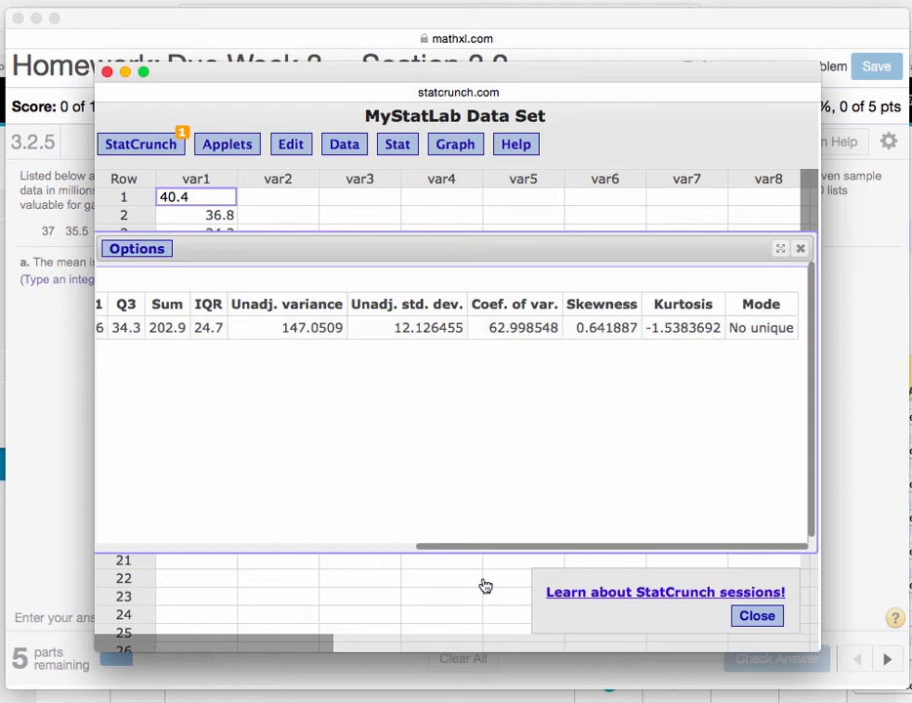
pyautogui.moveTo(481, 542); pyautogui.dragTo(262, 562)
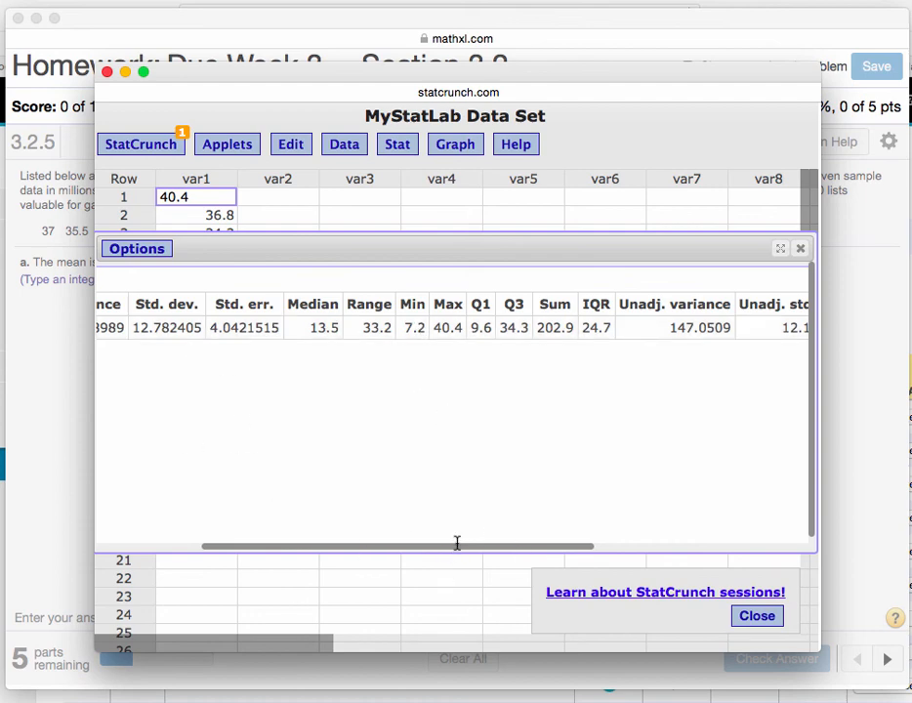
pyautogui.moveTo(456, 543); pyautogui.dragTo(208, 564)
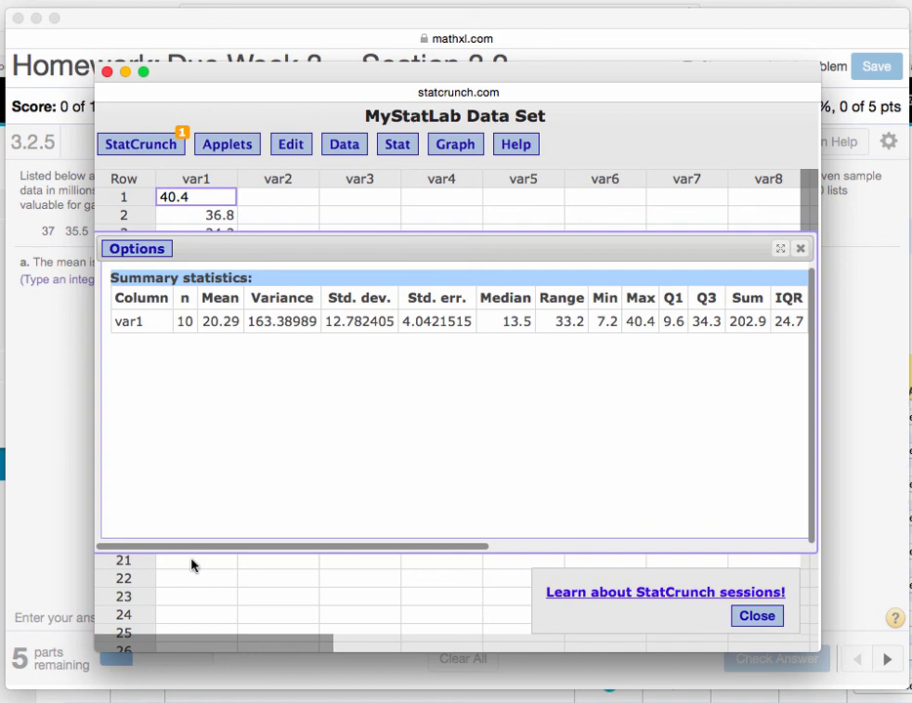